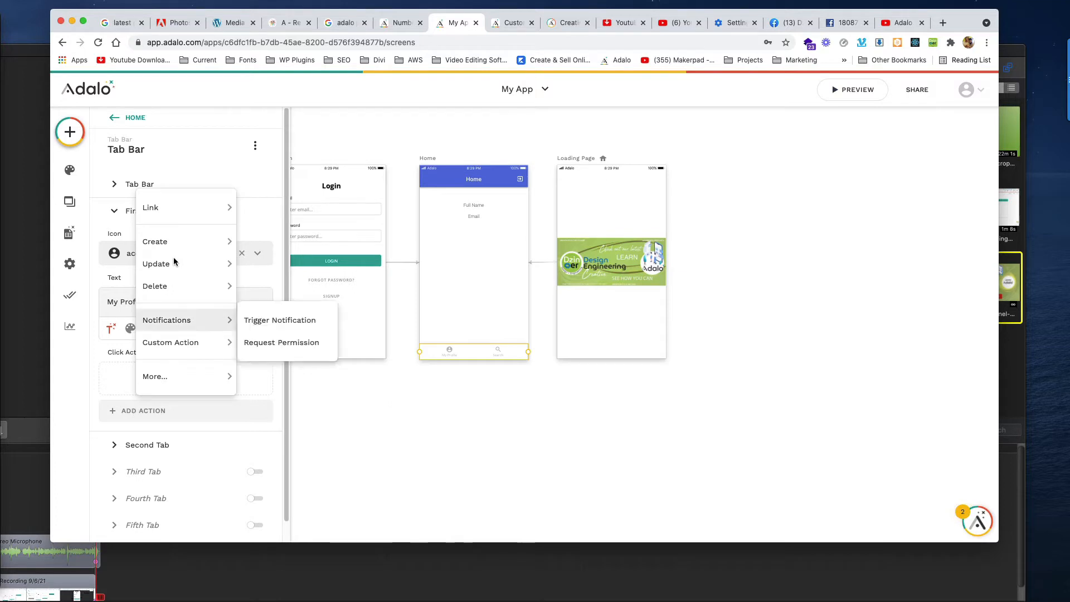
- Show the Link destinations available for the Home tab bar's first tab
mouse_move(193, 206)
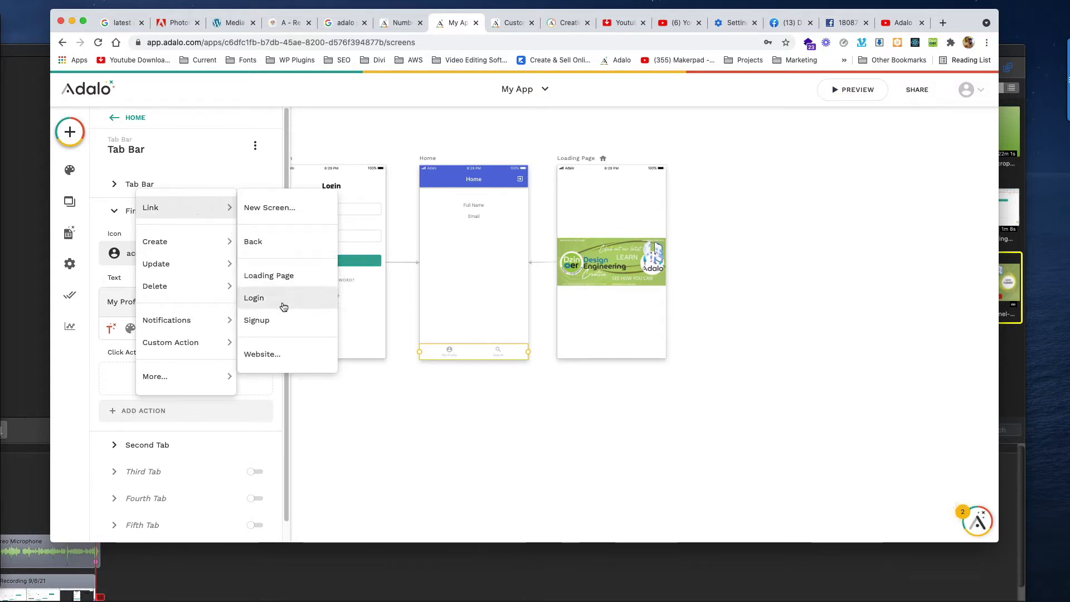
- Create a new App Bar screen named 'Profile' as the first tab's link target
click(270, 208)
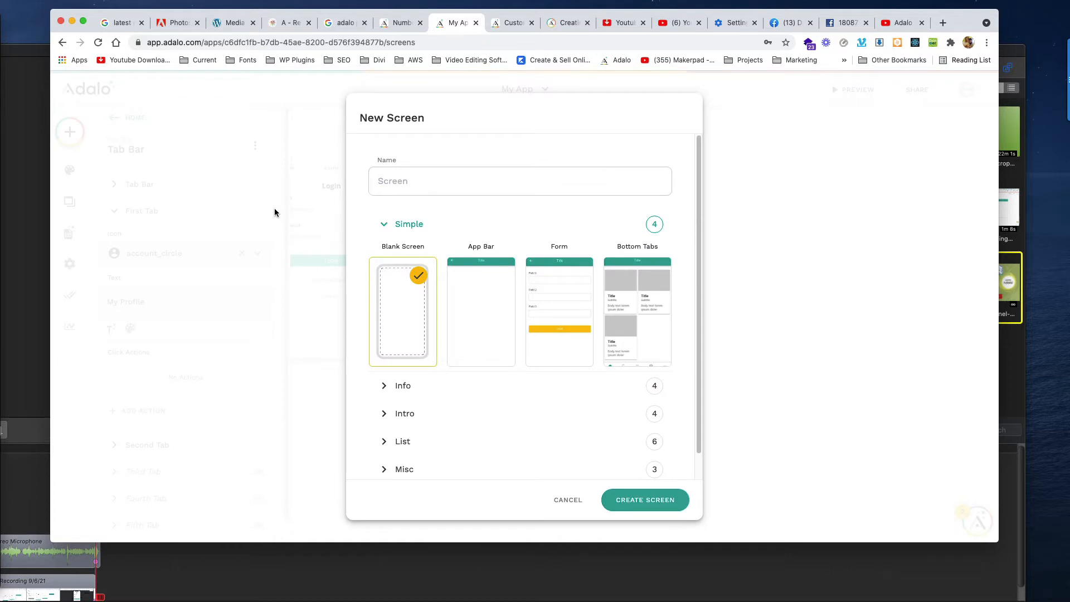
click(473, 295)
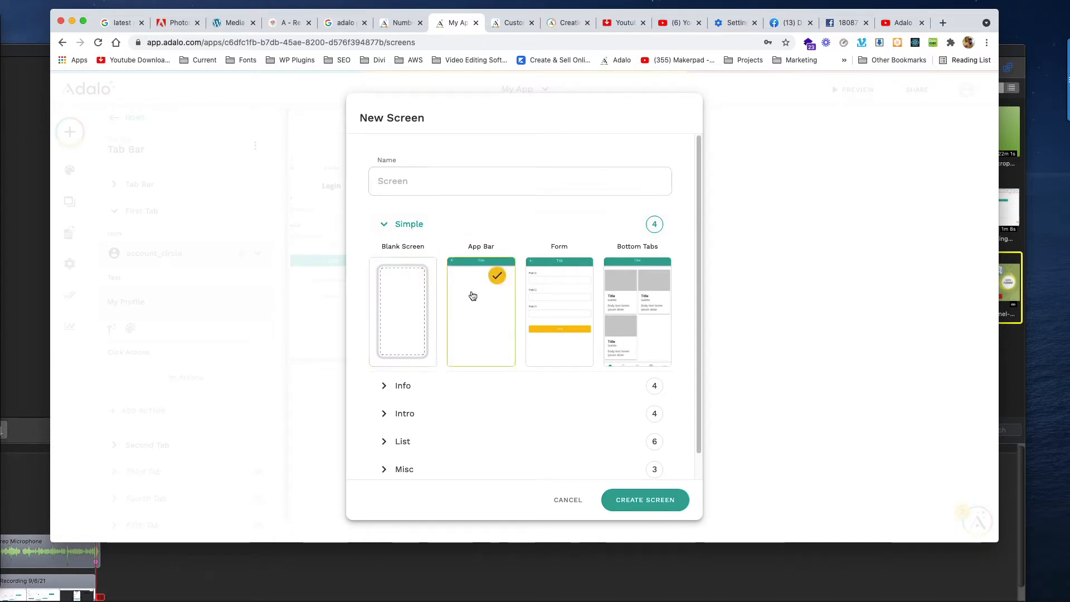
click(480, 188)
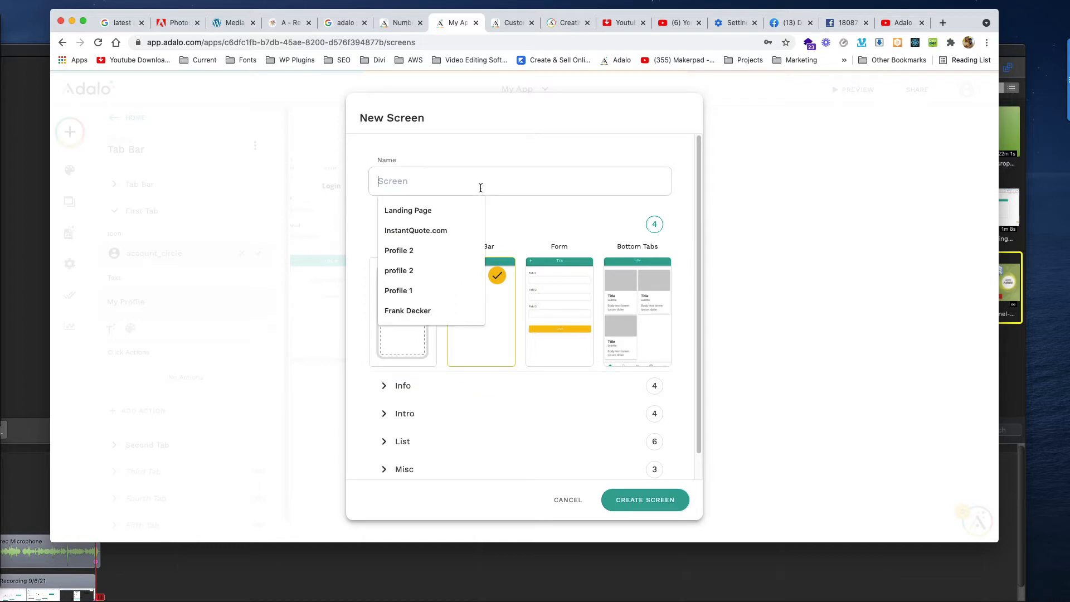
text(Profile)
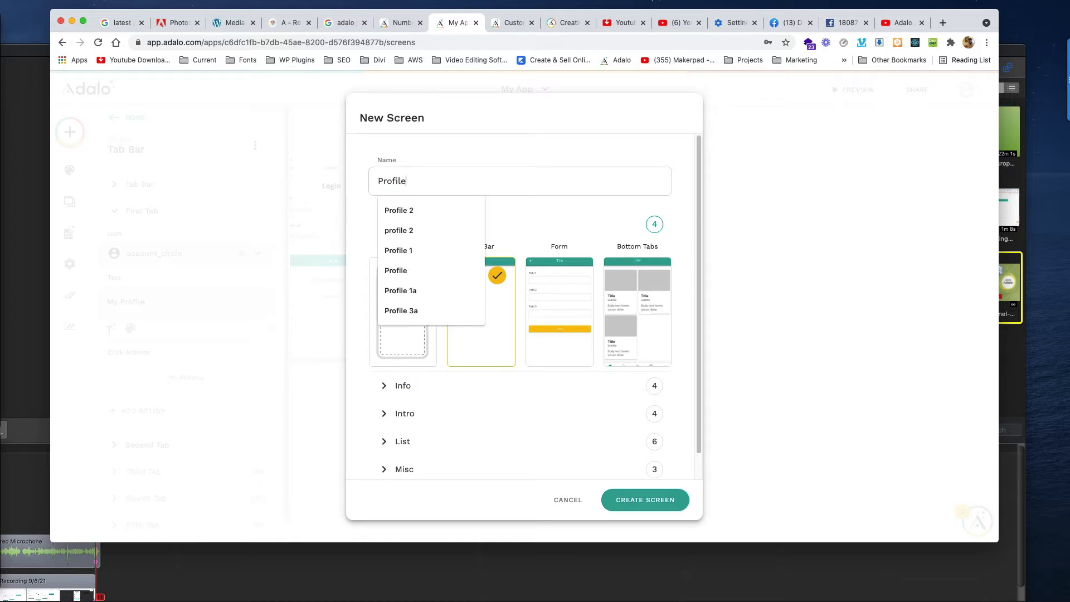
click(640, 501)
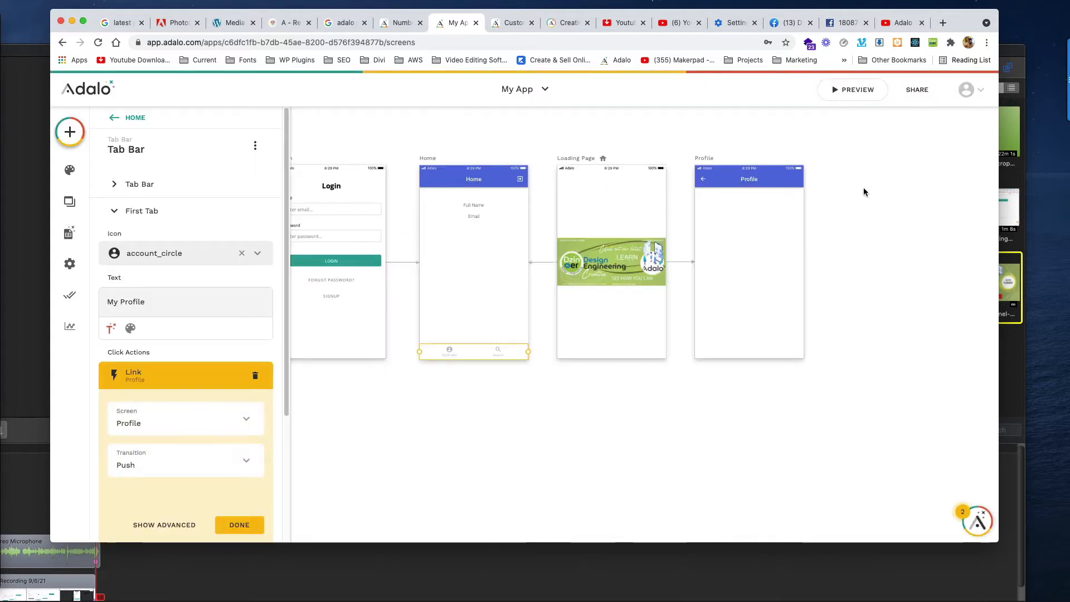
- Set the tab link's transition to None and finish the action
click(182, 466)
click(191, 252)
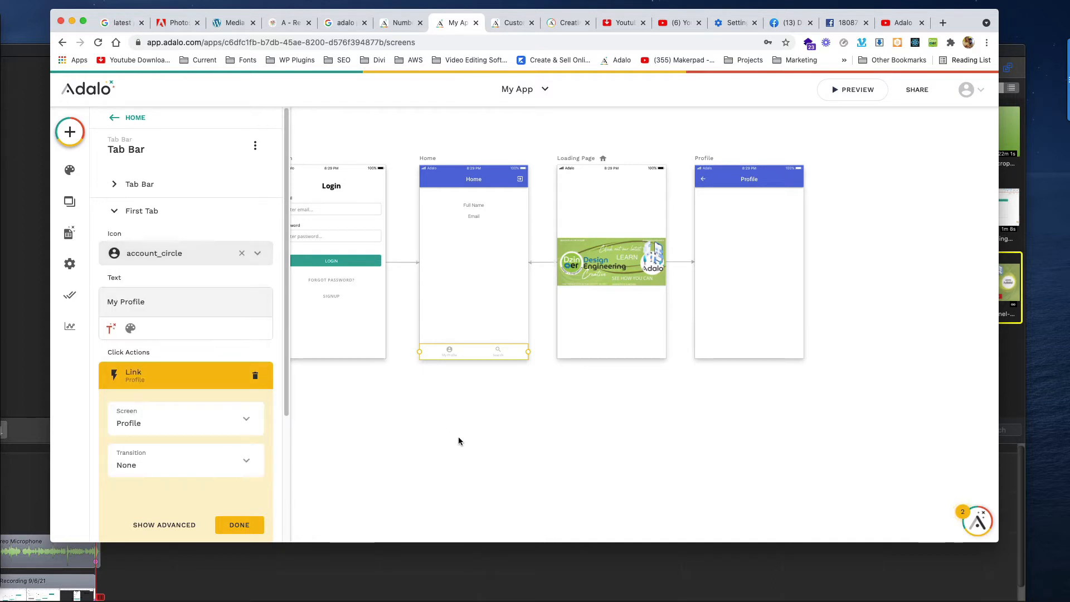
click(243, 523)
click(721, 376)
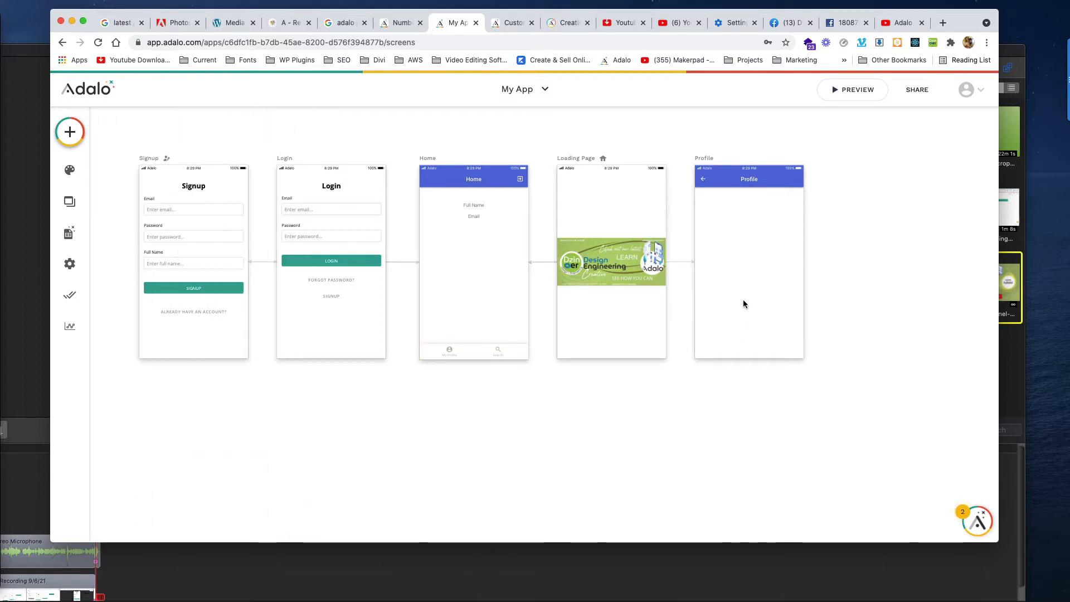
click(701, 179)
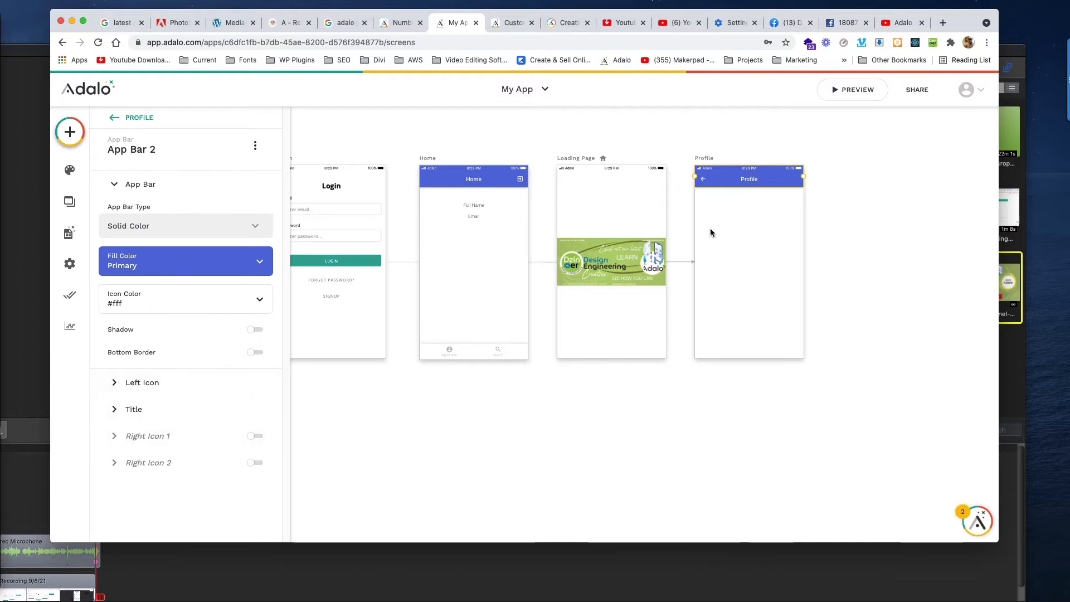
click(768, 229)
click(766, 177)
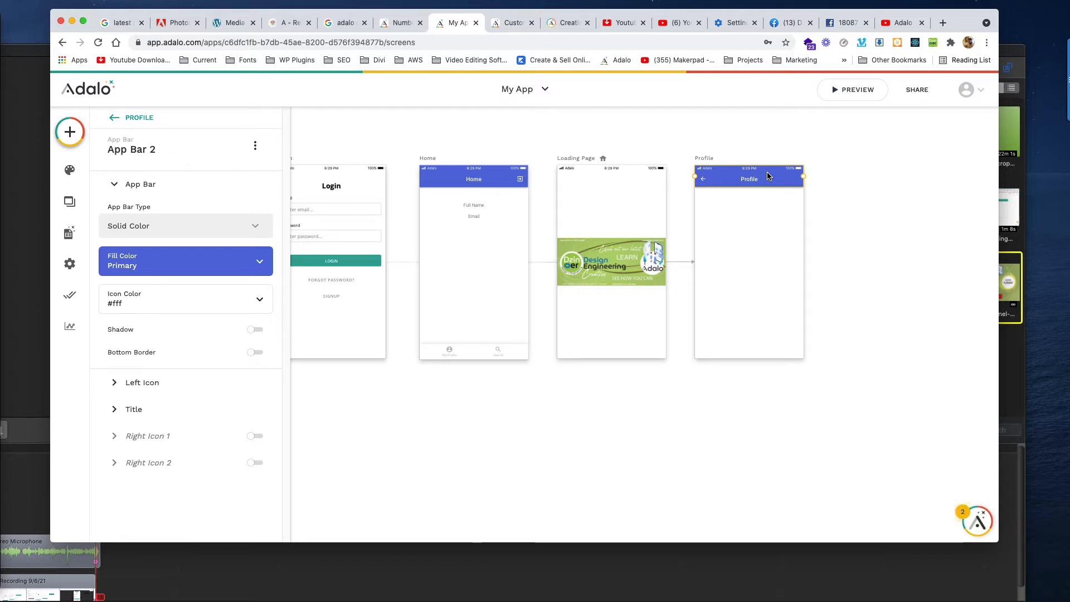
click(762, 219)
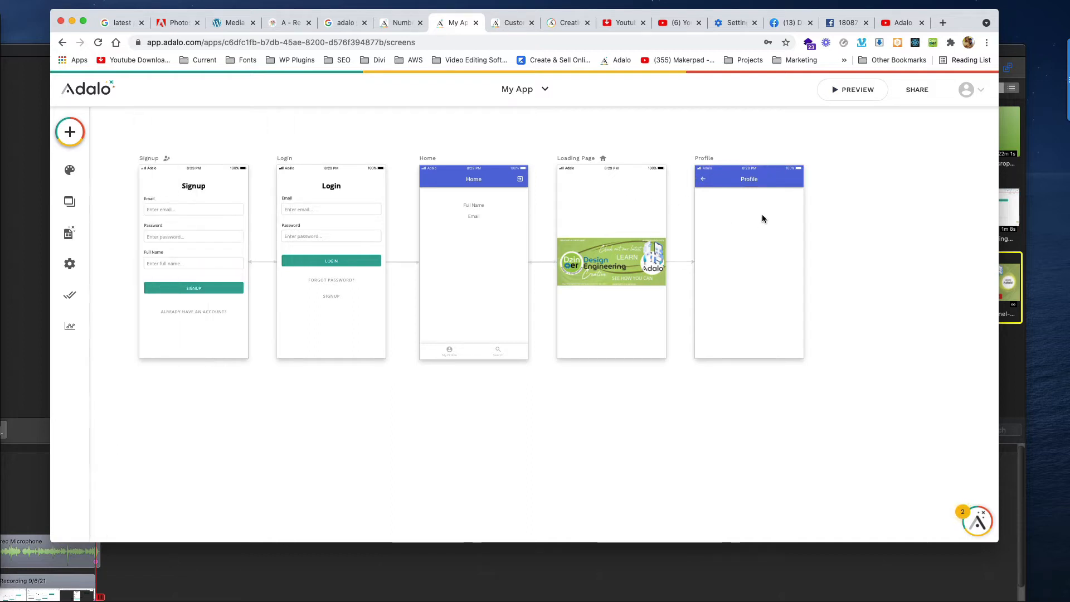
click(760, 186)
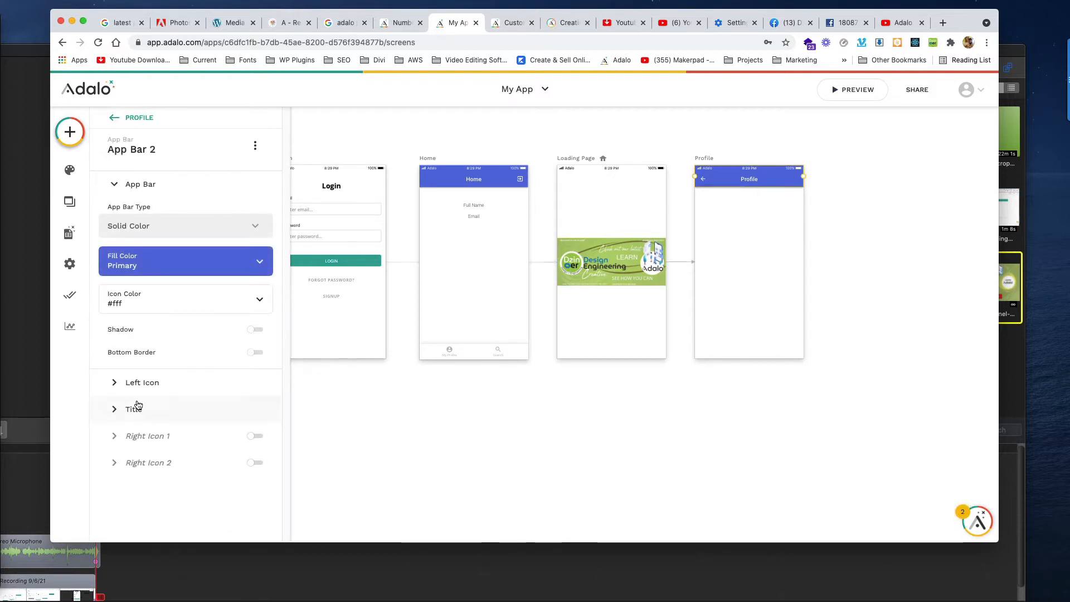
click(119, 382)
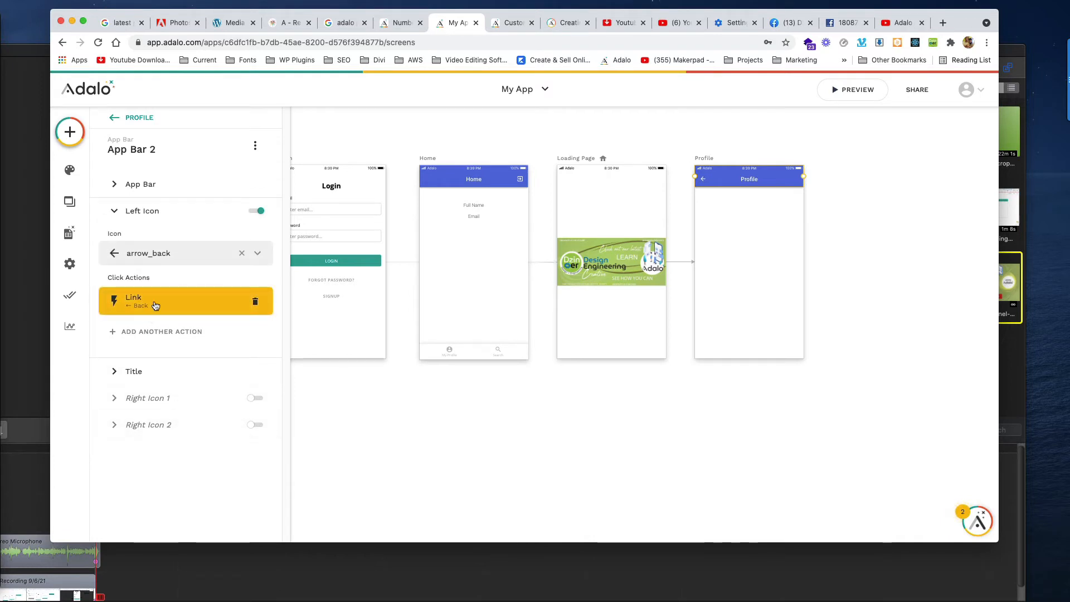
click(702, 399)
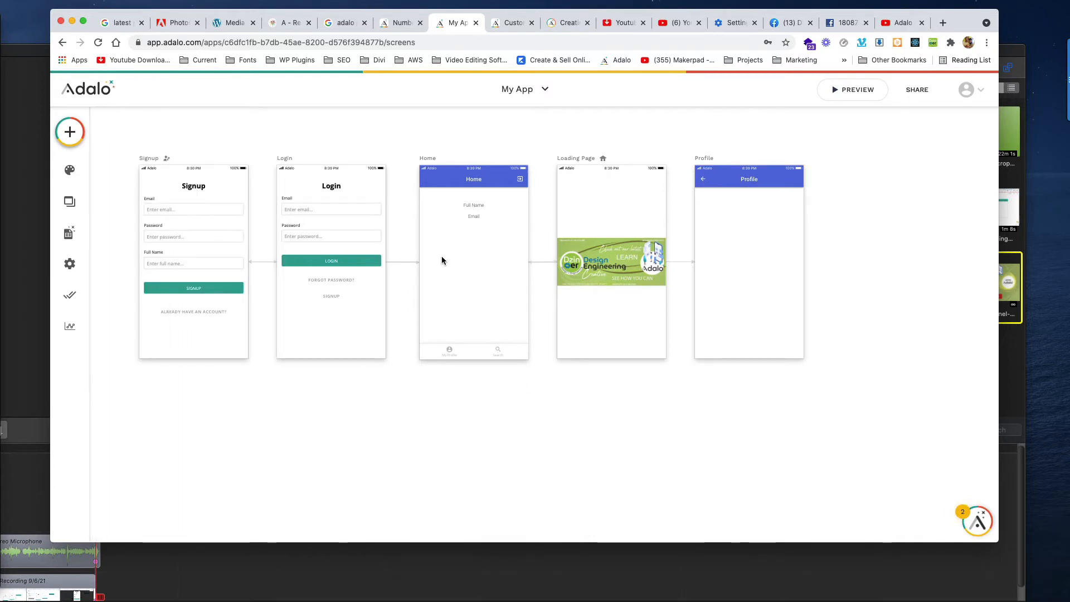
click(735, 179)
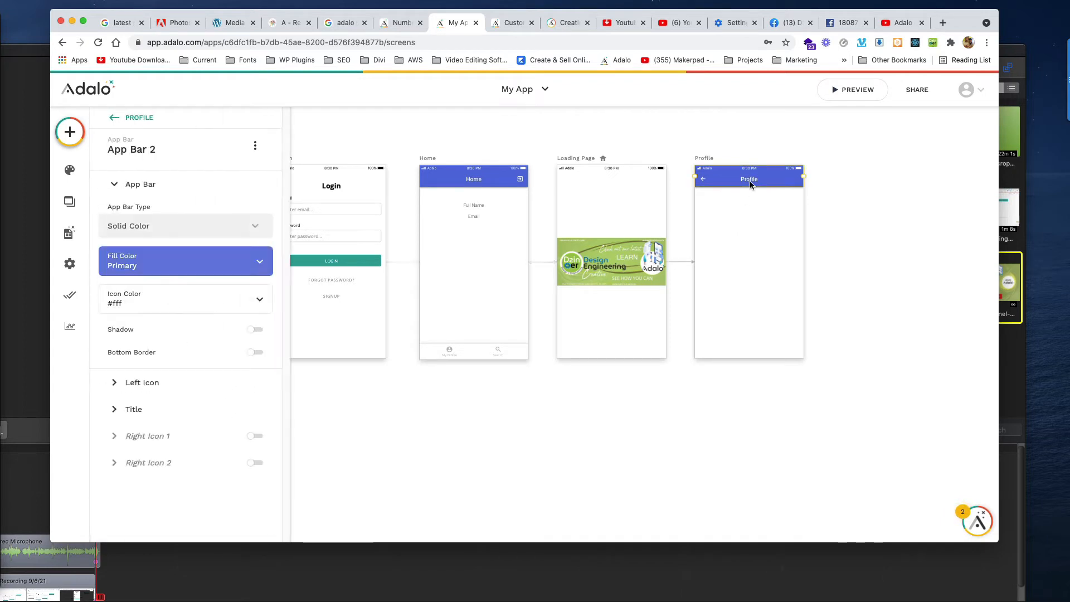
click(728, 226)
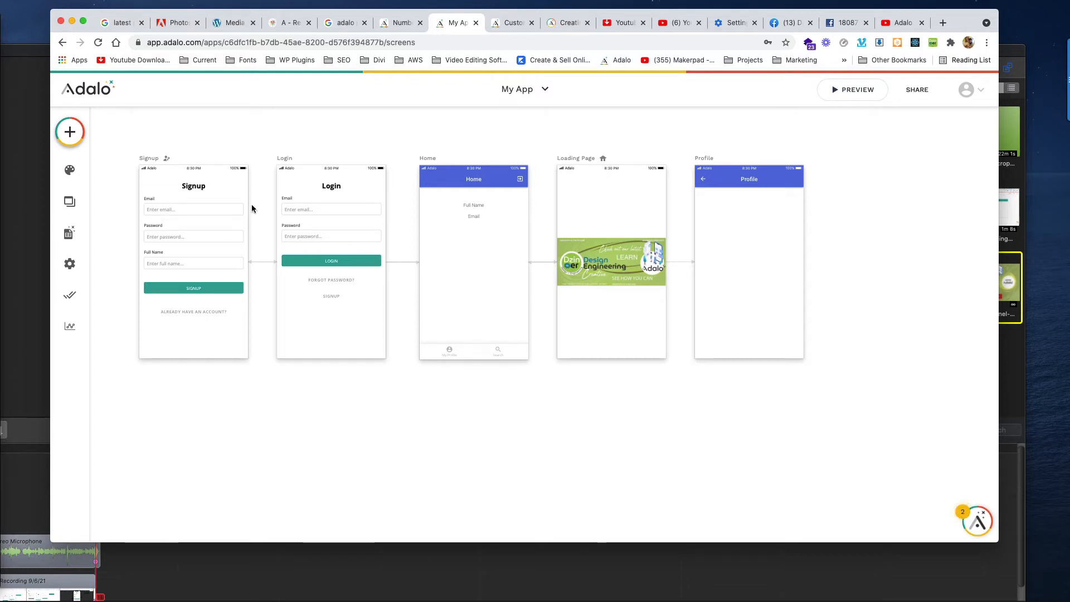
click(69, 135)
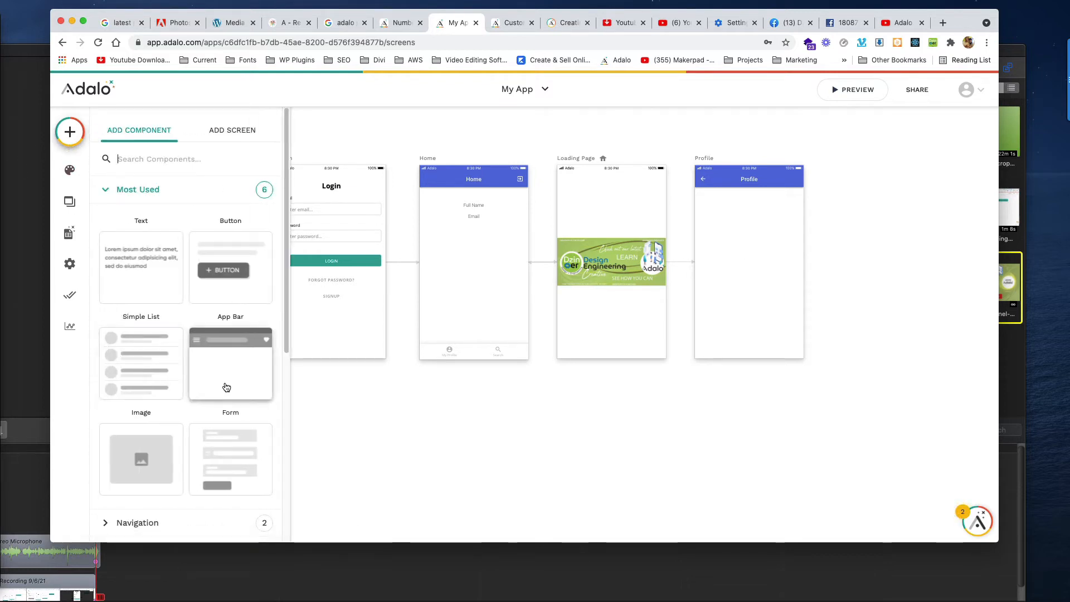
- Place a Form component onto the Profile screen
scroll(220, 384, down, 4)
click(104, 428)
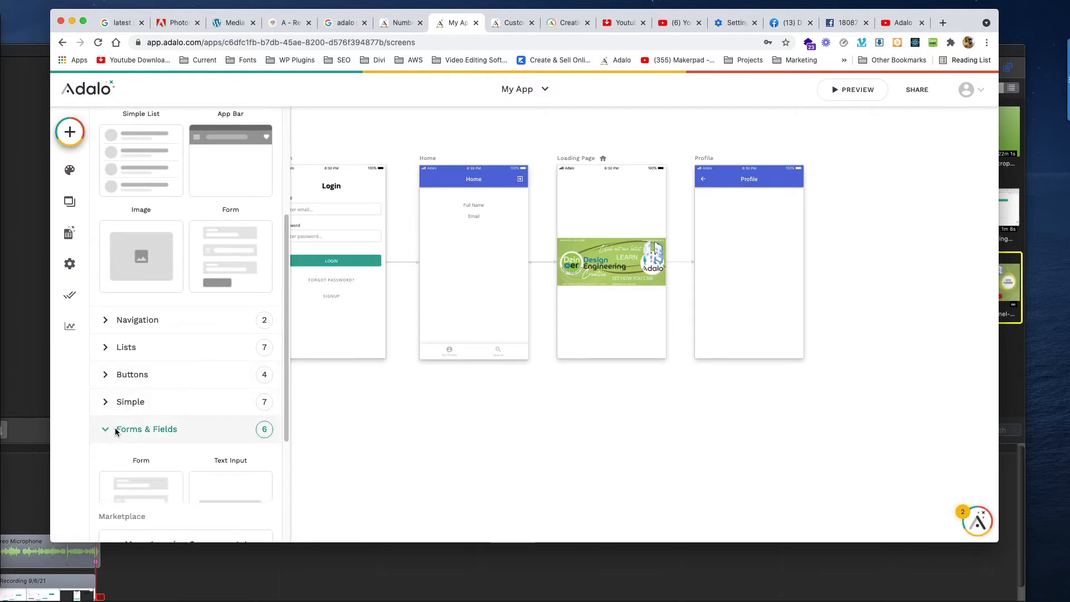
scroll(147, 414, down, 3)
drag(162, 277, 750, 254)
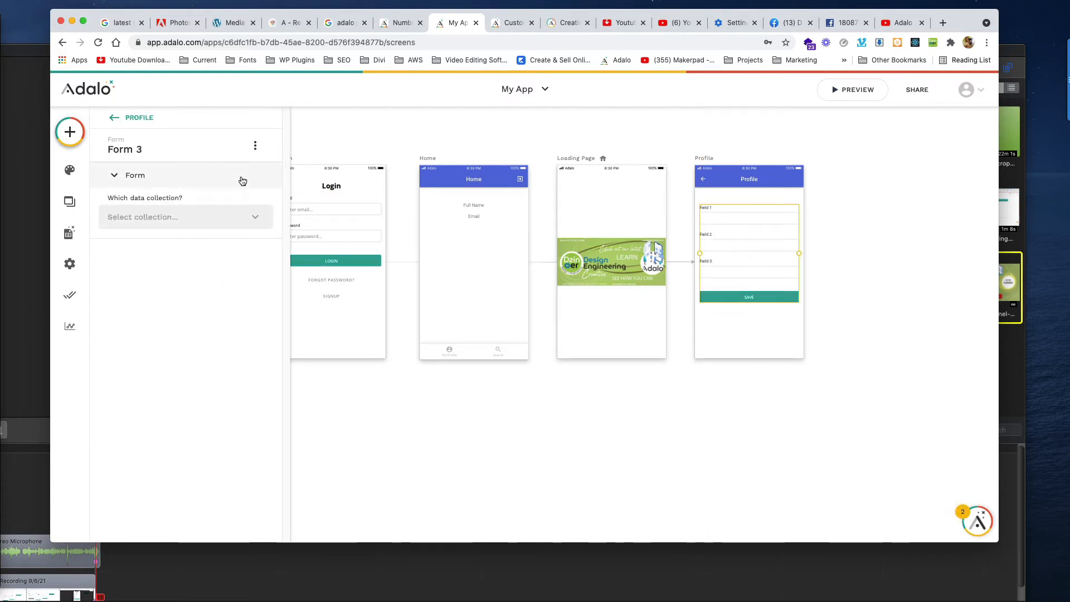
- Base the form on the Users collection, set to Update Logged In User
click(178, 214)
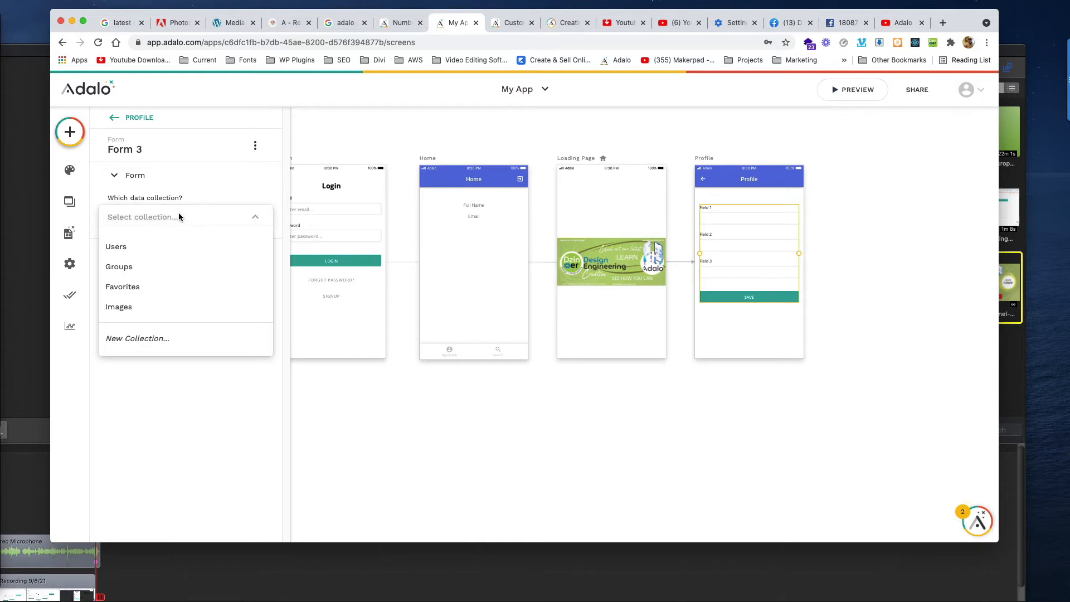
click(161, 244)
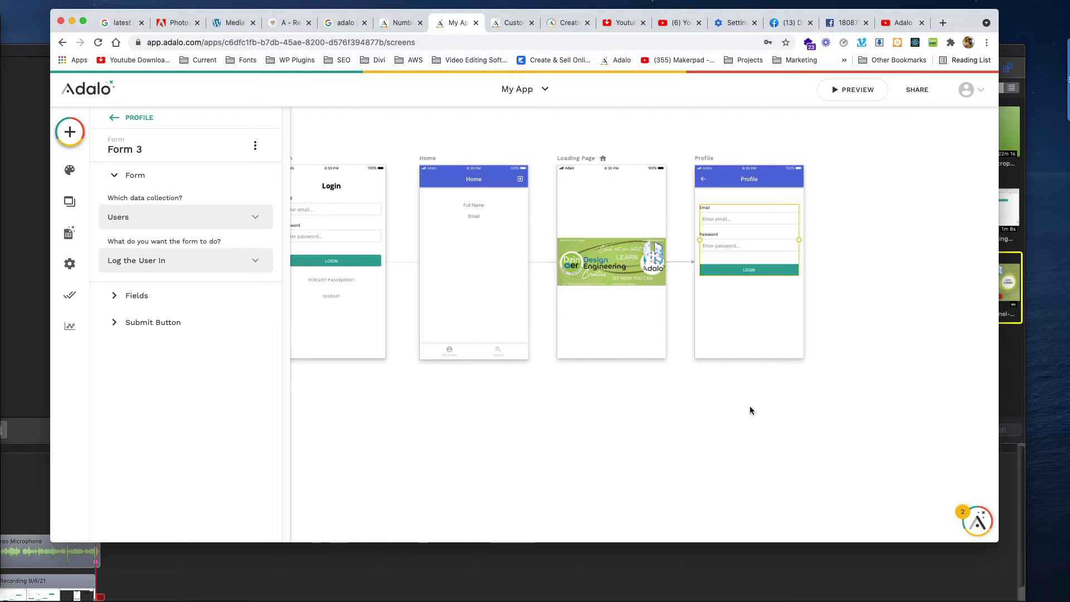
click(161, 261)
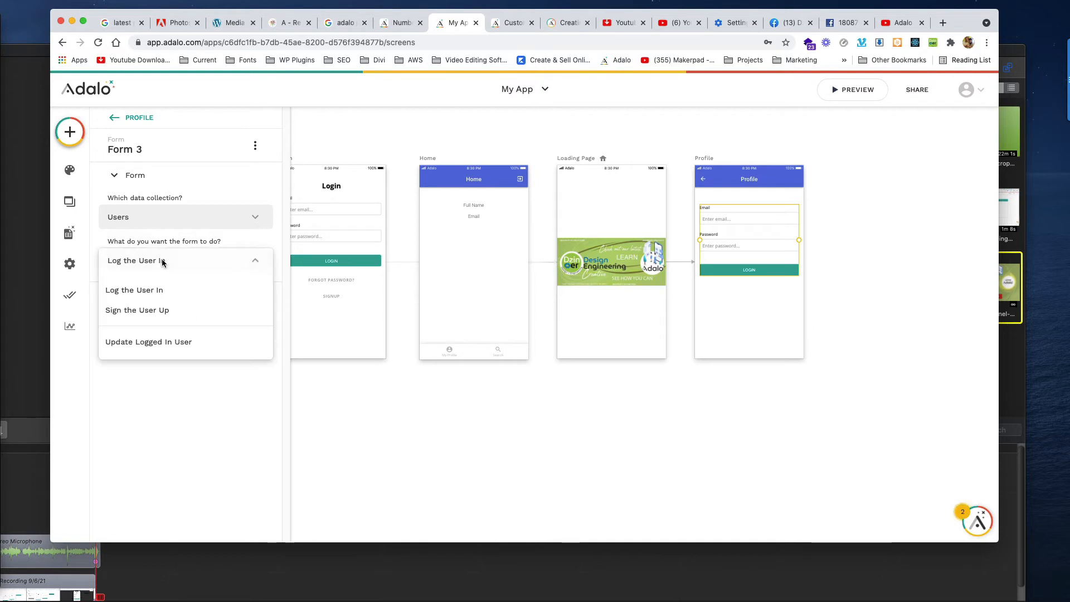
click(154, 343)
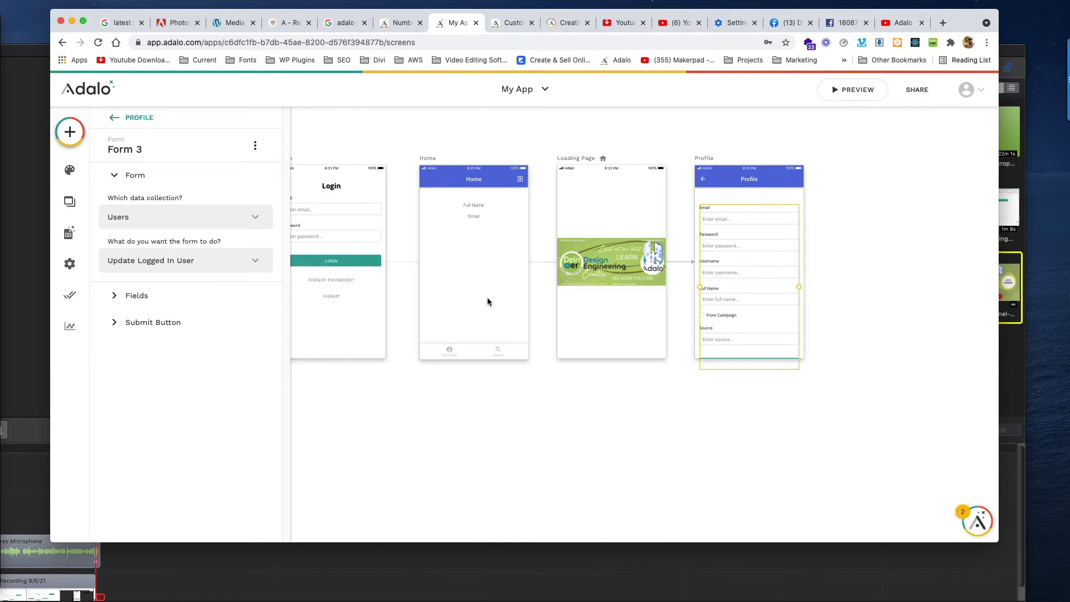
- Delete the Username, Password, From Campaign, Source and Email fields, keeping only Full Name
click(134, 296)
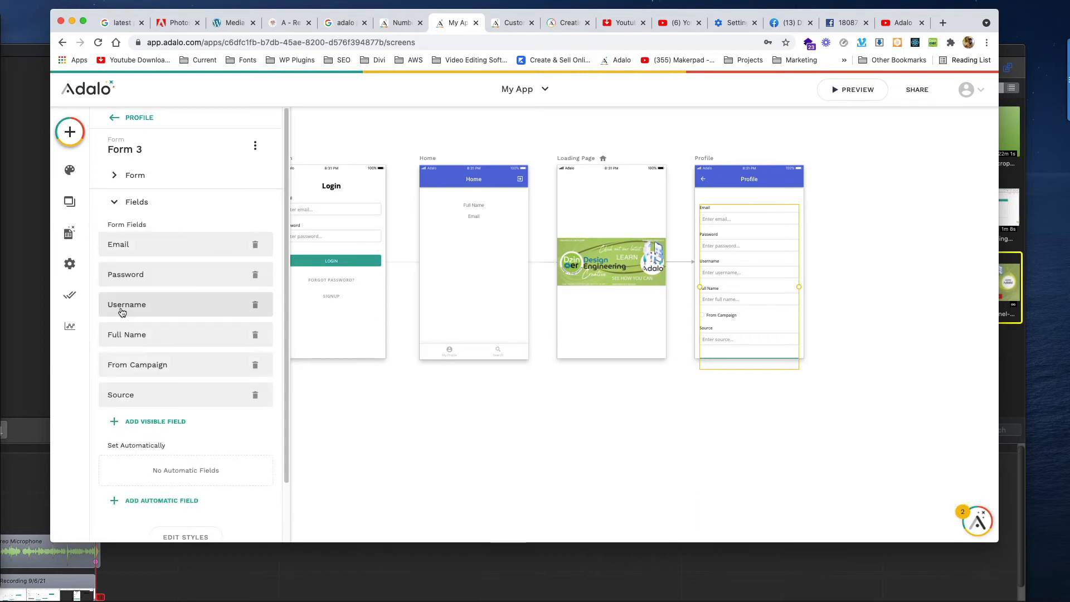
click(255, 306)
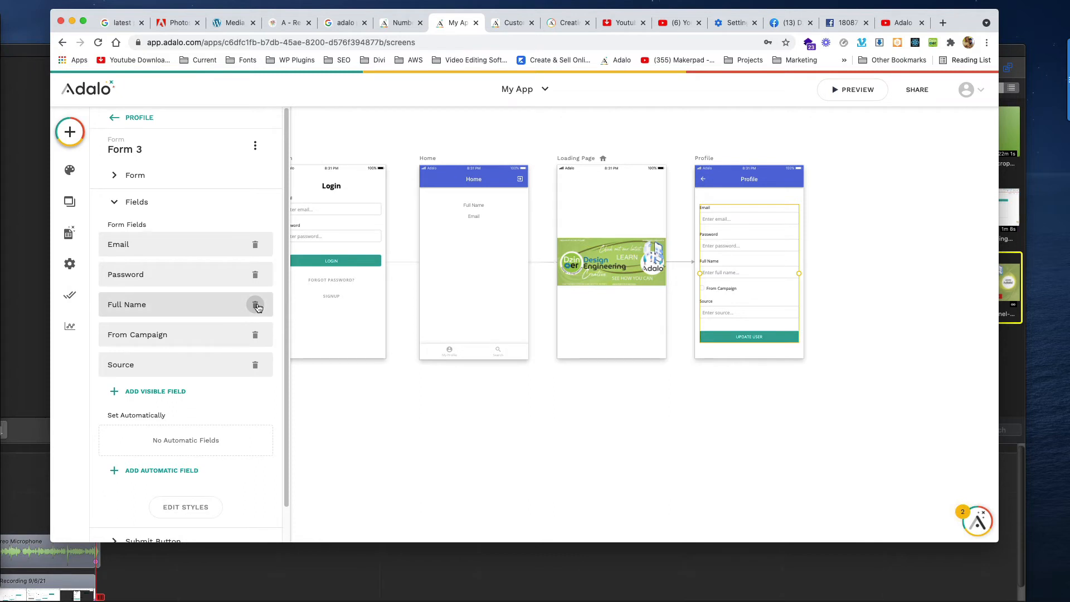
click(255, 275)
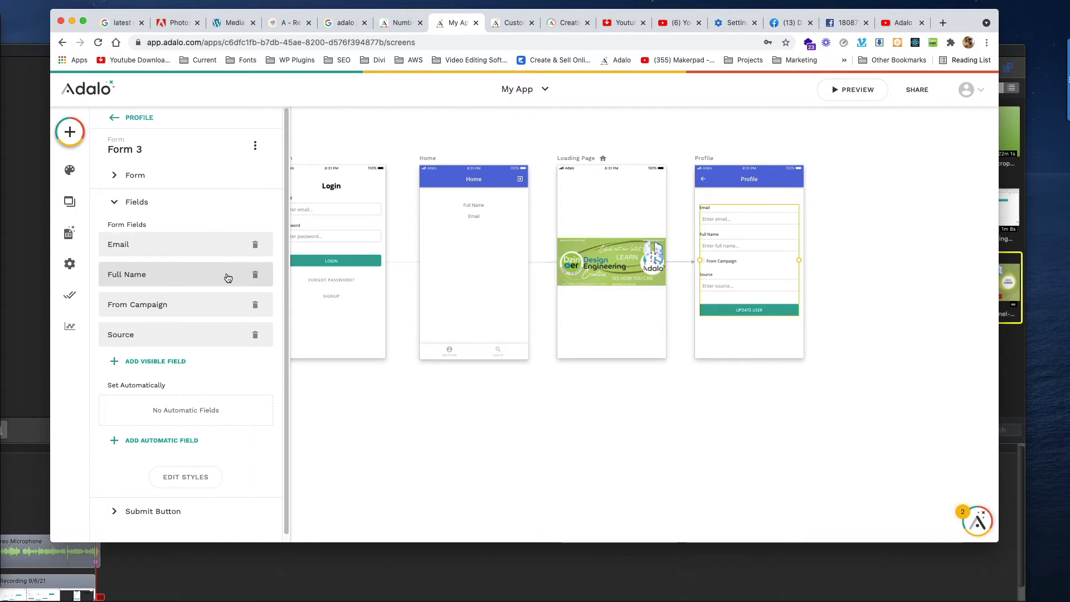
click(255, 304)
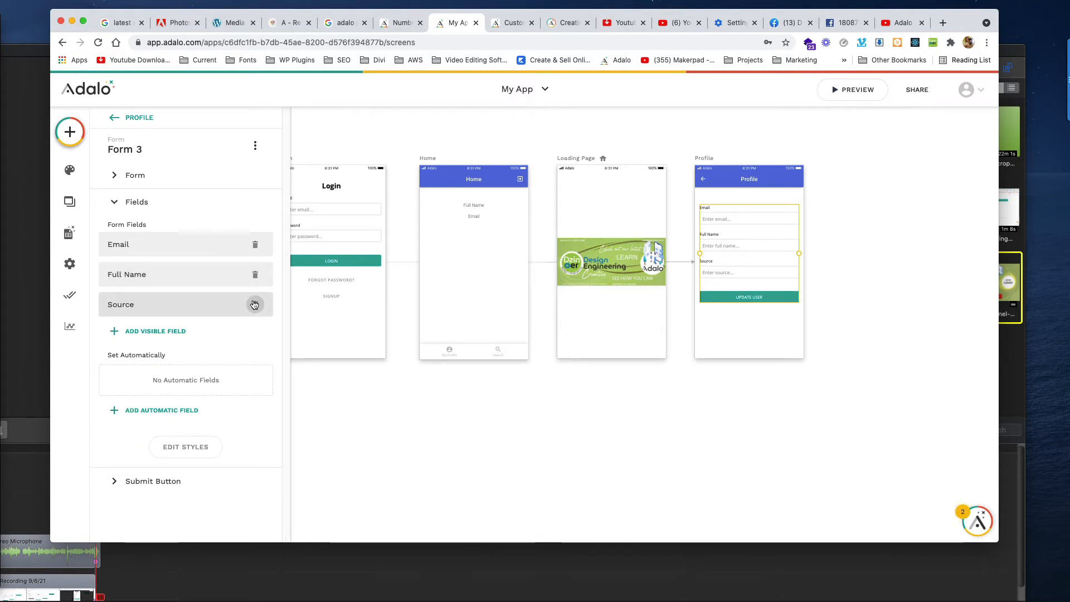
click(255, 304)
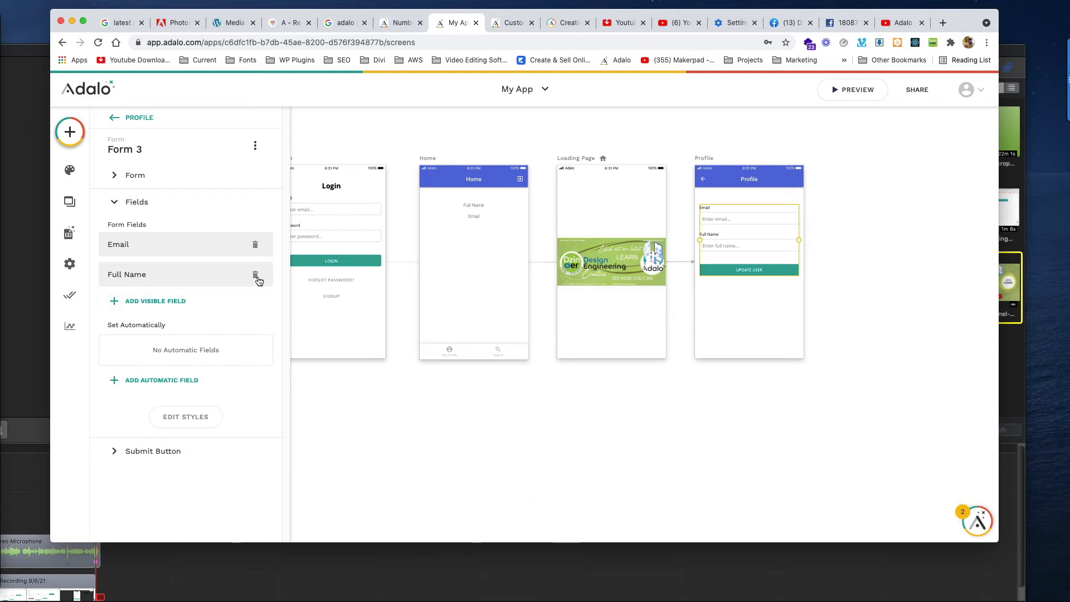
click(254, 245)
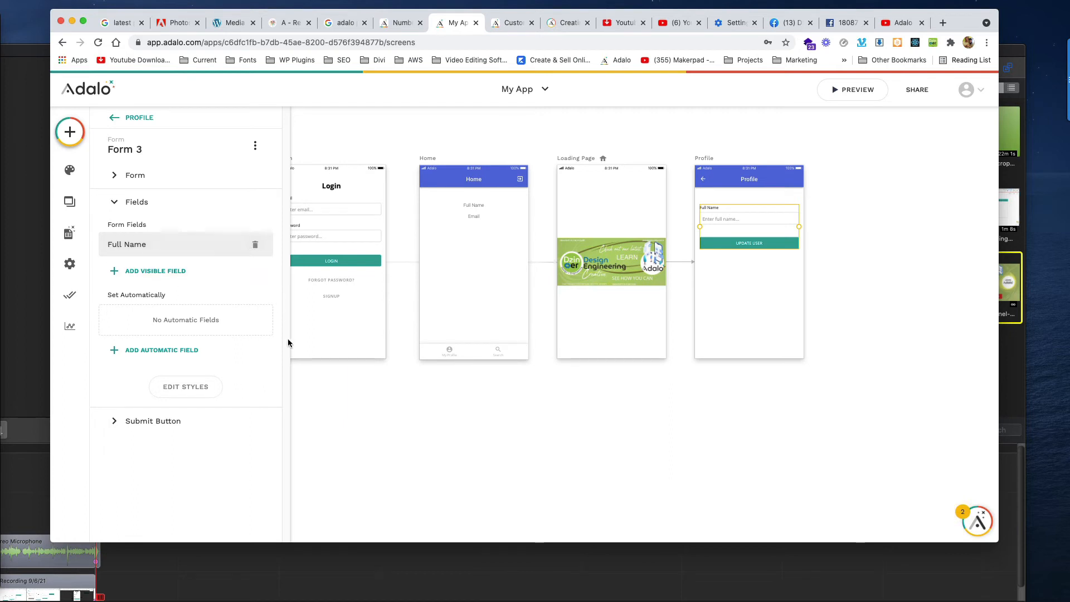
click(118, 421)
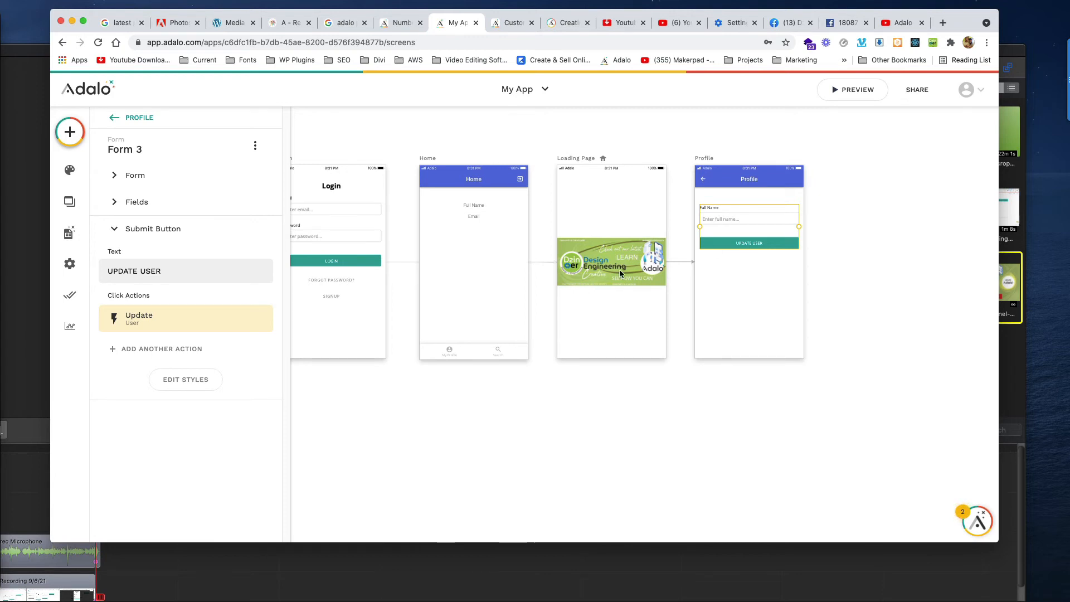
- Add a Link > Back action after Update User on the form's submit button
click(632, 408)
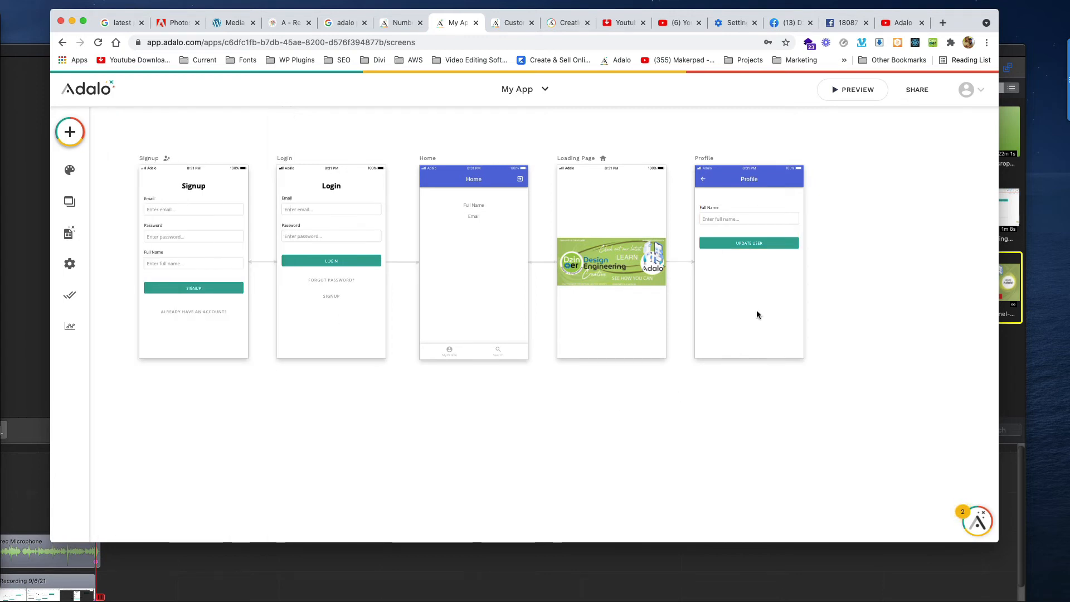
click(737, 244)
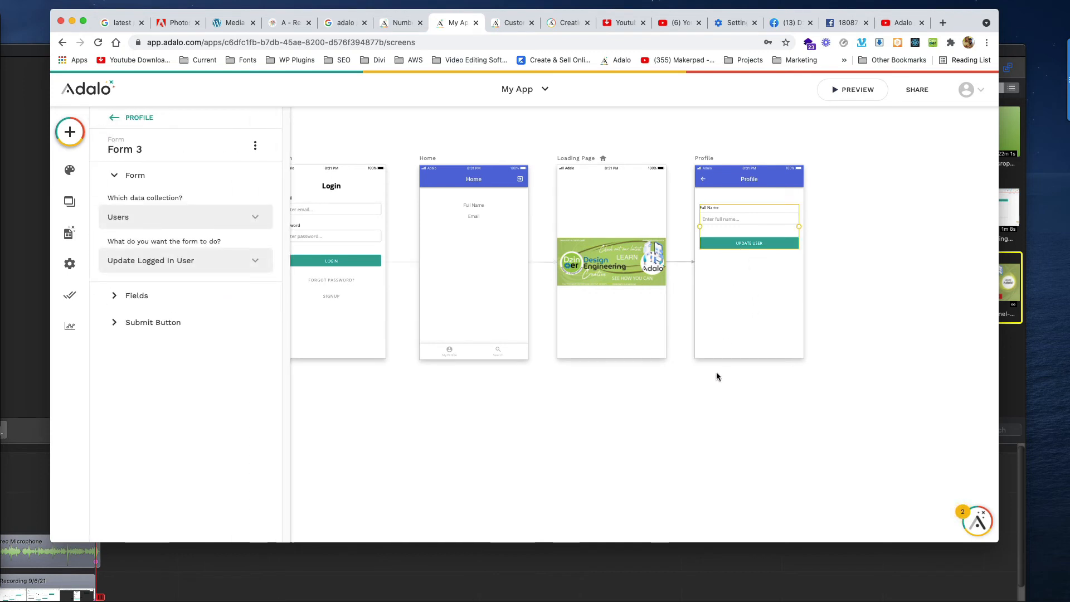
click(70, 326)
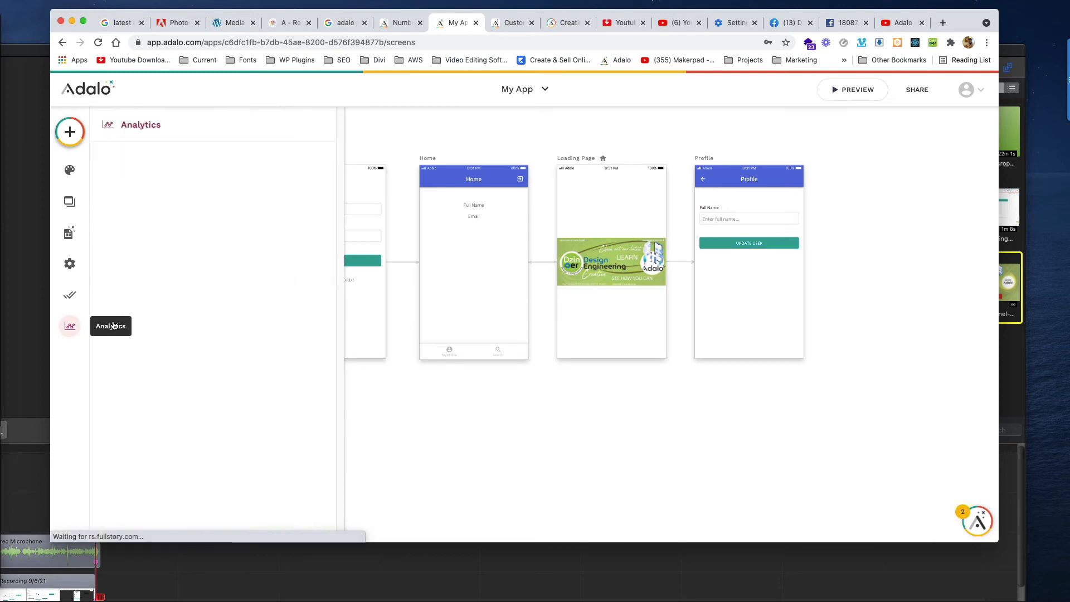
click(680, 323)
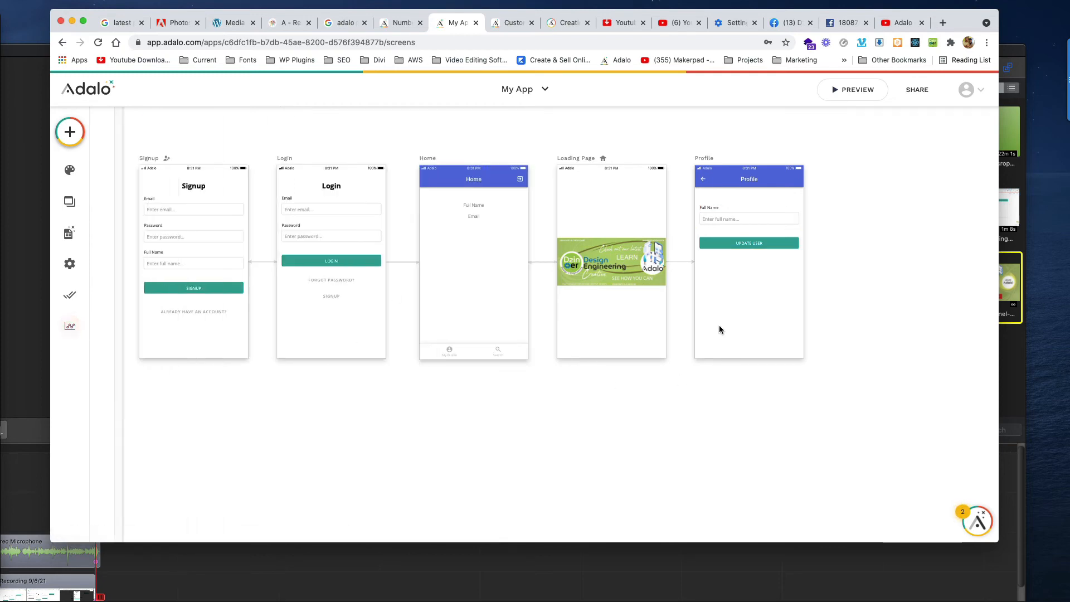
click(760, 243)
click(118, 322)
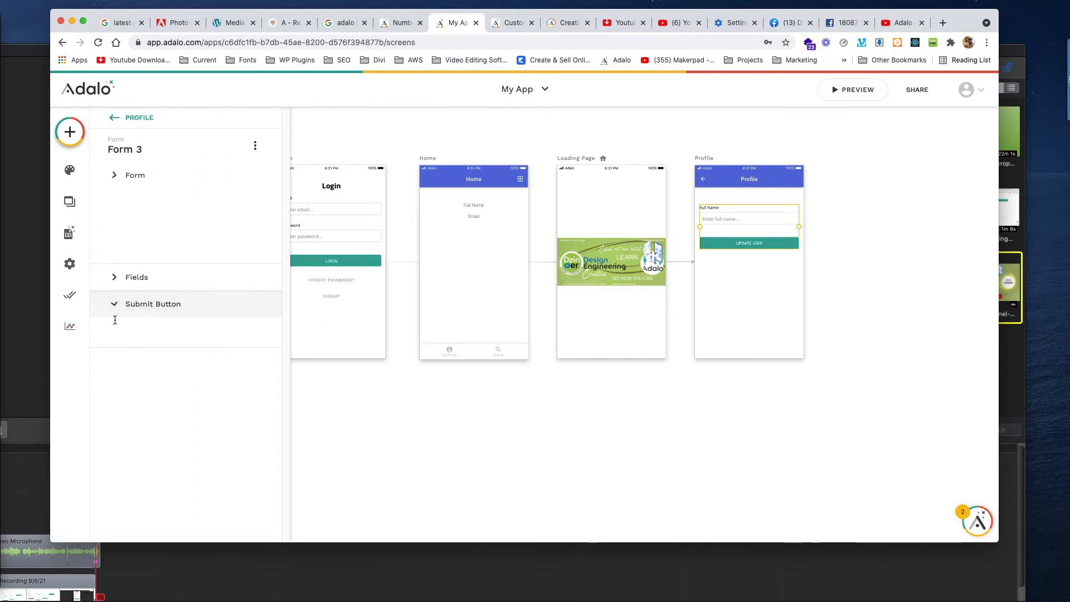
click(121, 351)
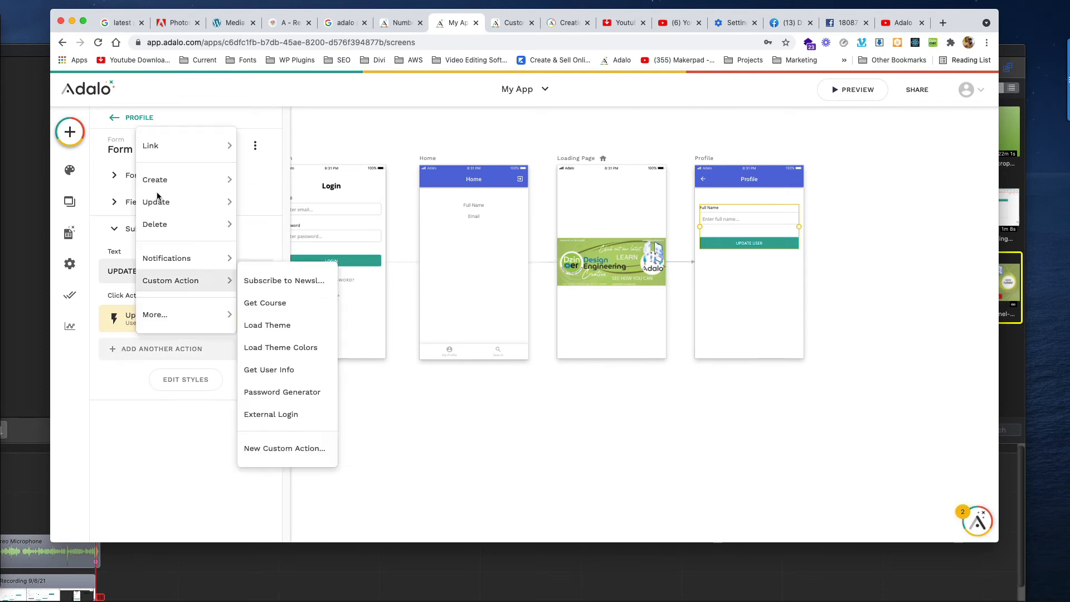
mouse_move(186, 139)
click(316, 190)
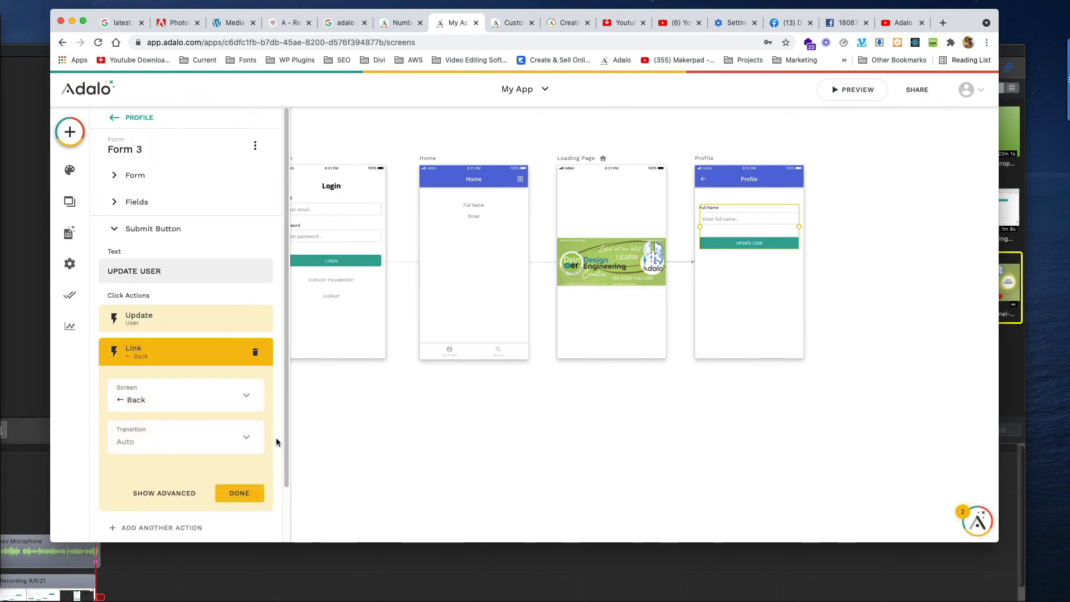
click(239, 493)
- Deselect the form and launch a preview of the app
click(511, 436)
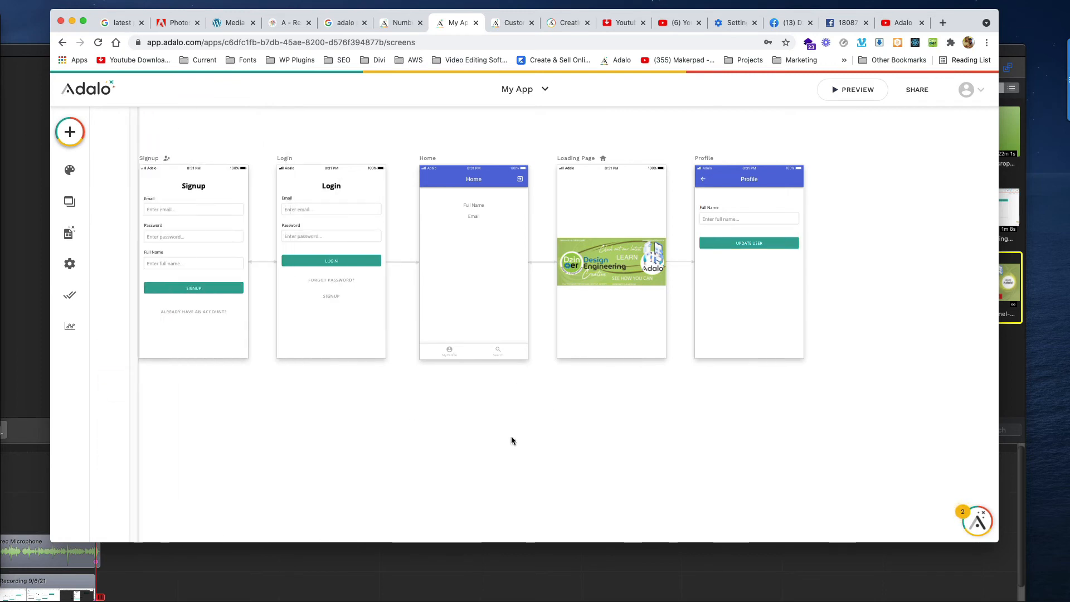
click(701, 182)
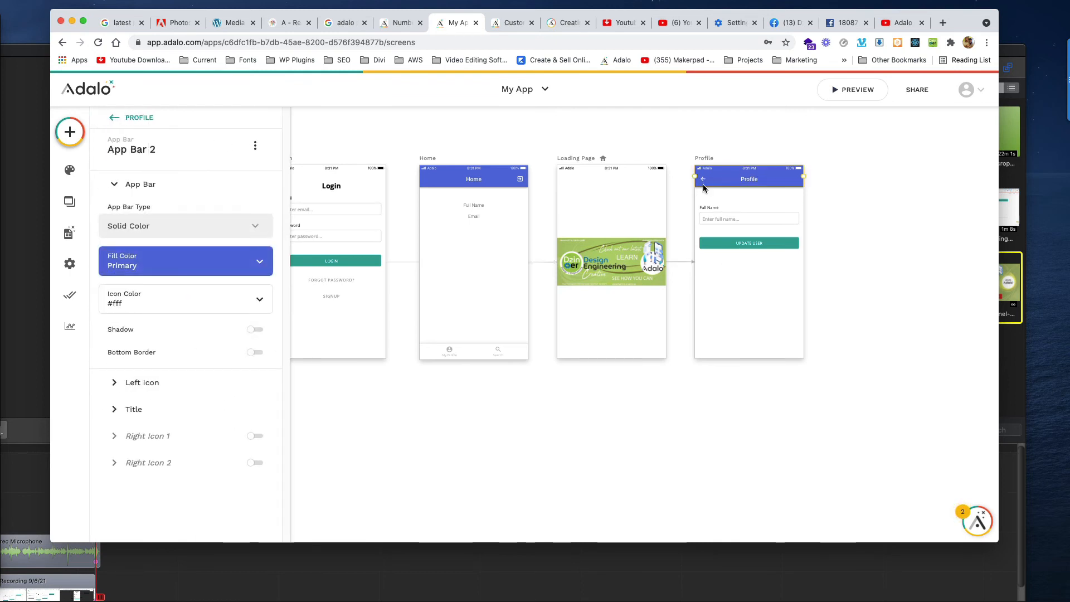
click(743, 244)
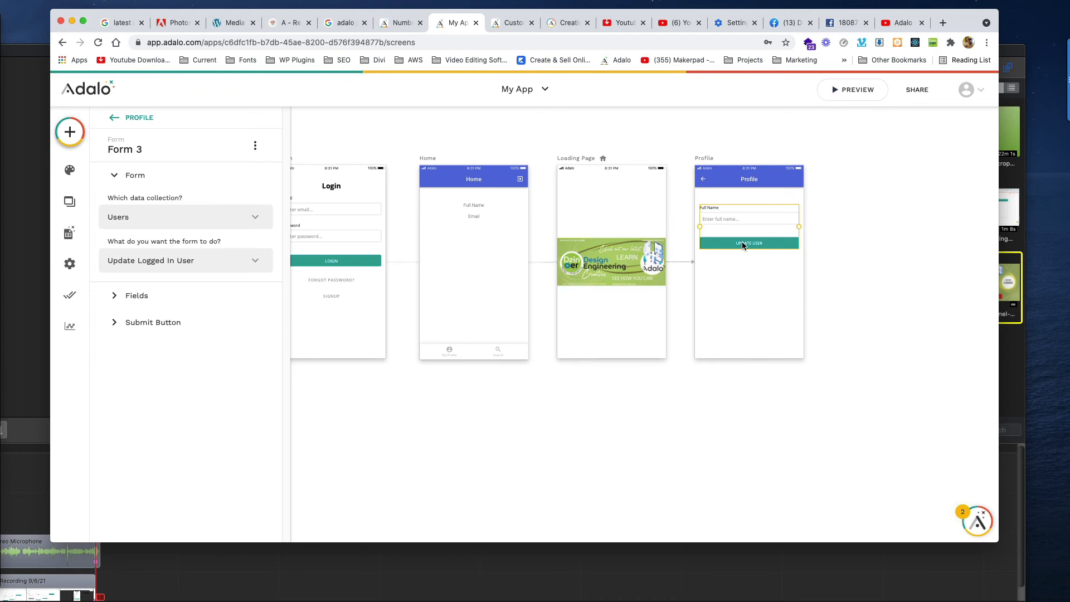
click(707, 390)
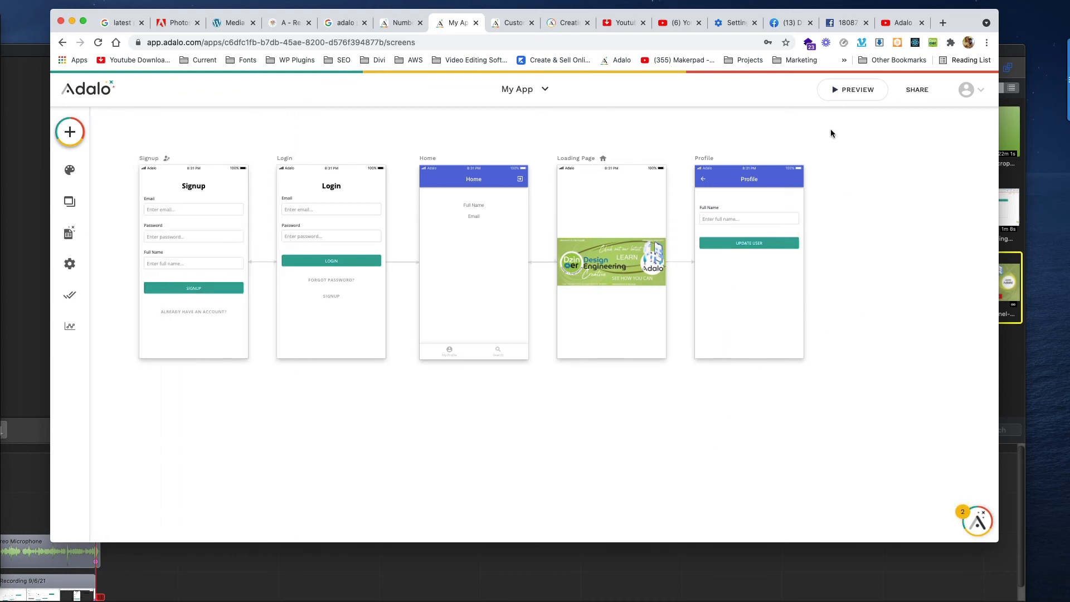
click(847, 91)
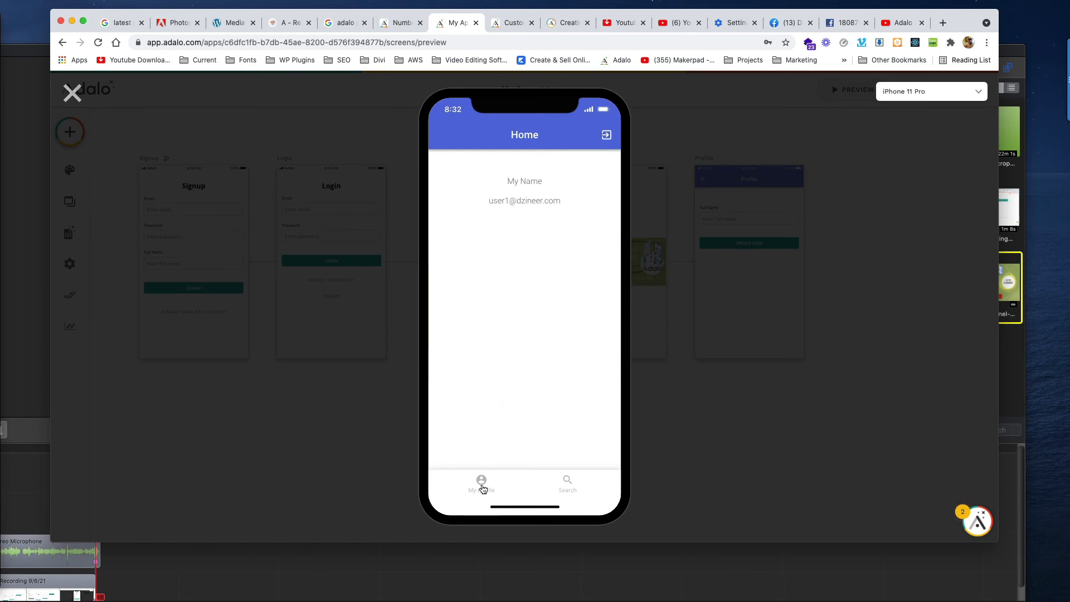
- In preview, replace the user's full name via My Profile, update, then close the preview
click(482, 481)
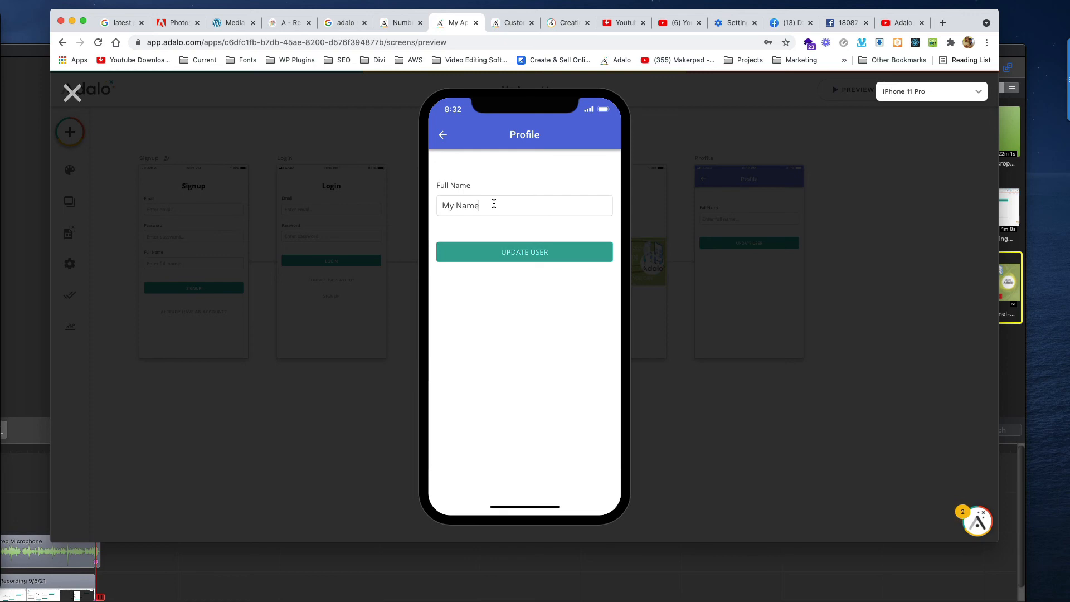
key(BackSpace)
key(BackSpace)
key(BackSpace)
key(BackSpace)
click(521, 254)
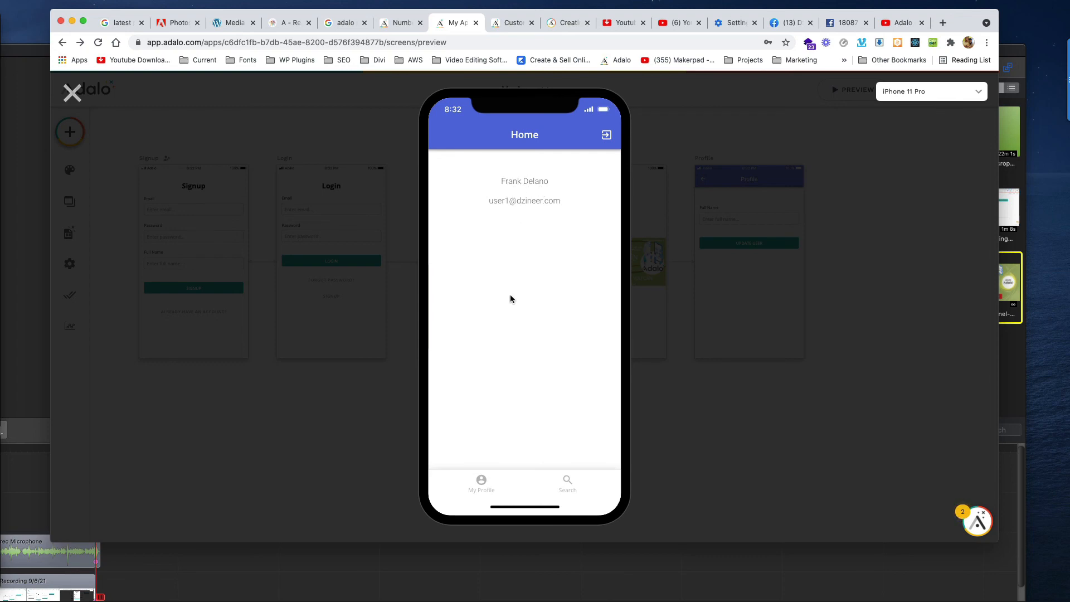
click(72, 93)
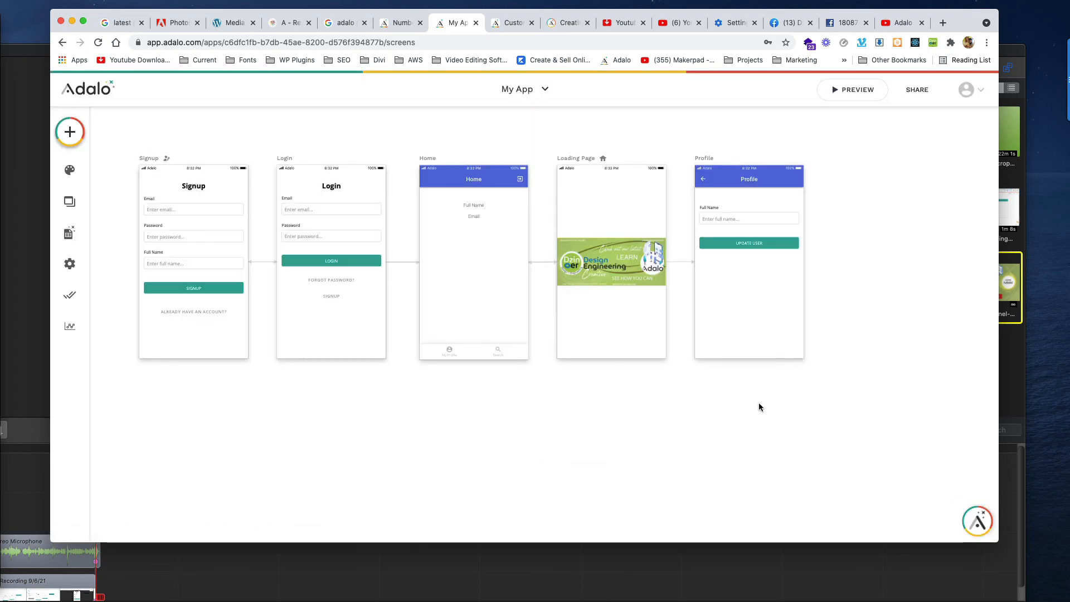